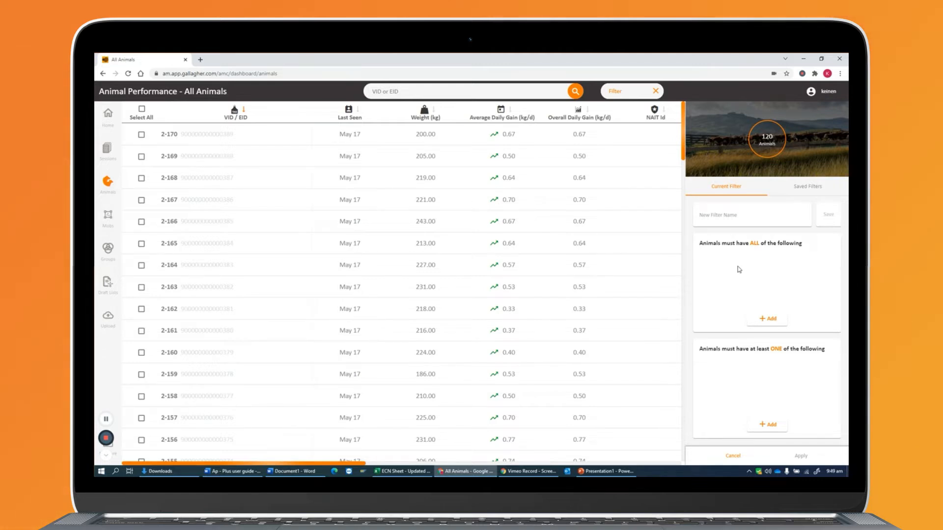
Name the new filter Condition Score and open the criteria chooser for conditions that animals must all meet.
left_click(725, 215)
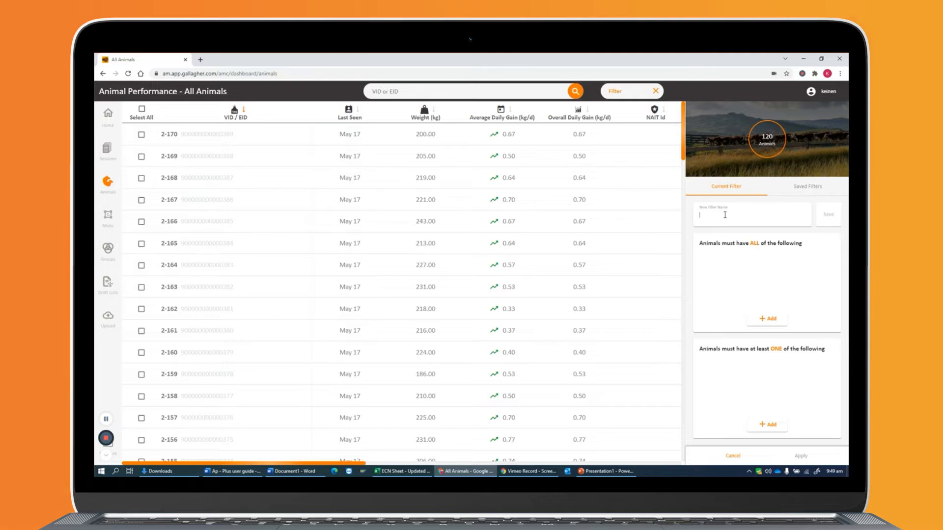
type("Condition Score")
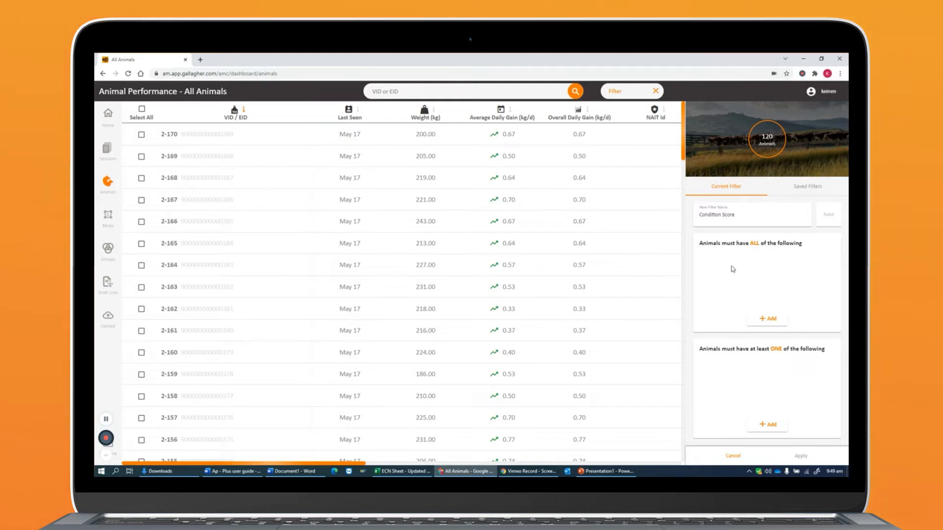
left_click(768, 318)
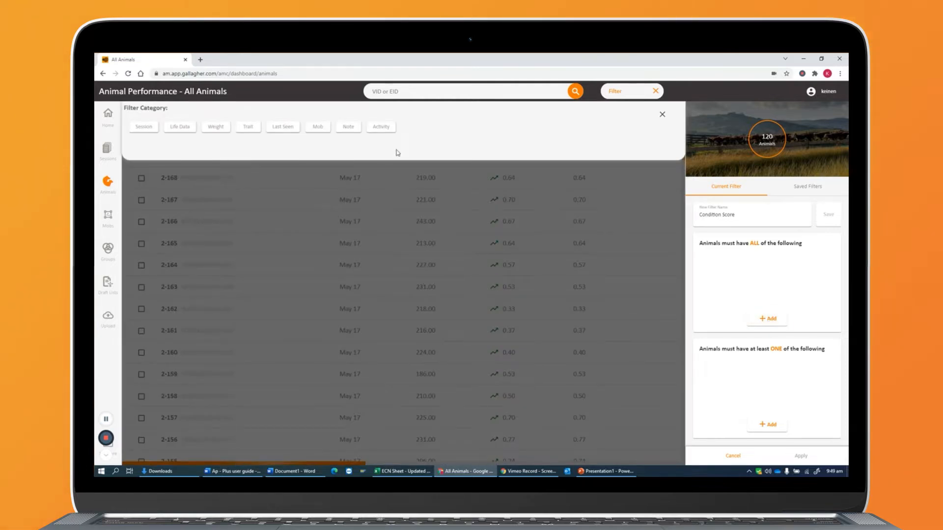
Look through the filter options available under the Session, Life Data, Weight and Trait categories.
left_click(144, 127)
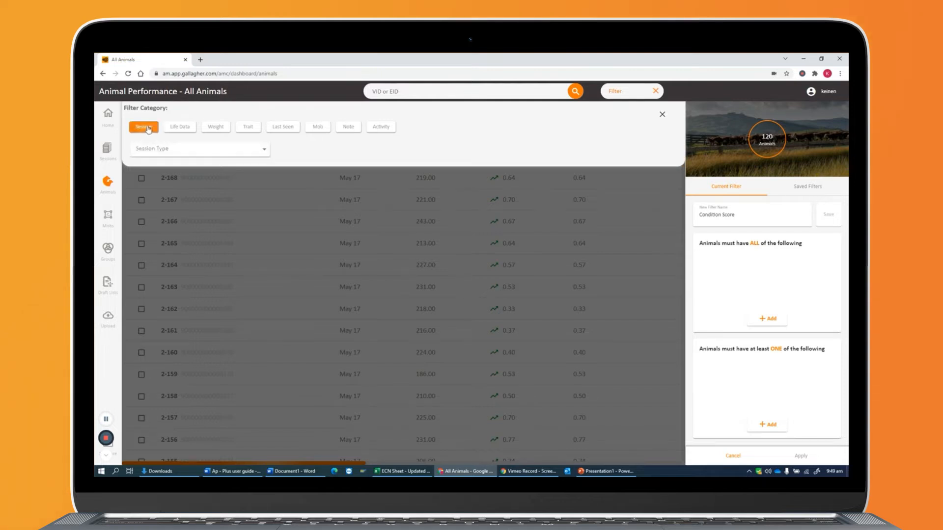
left_click(154, 148)
left_click(156, 150)
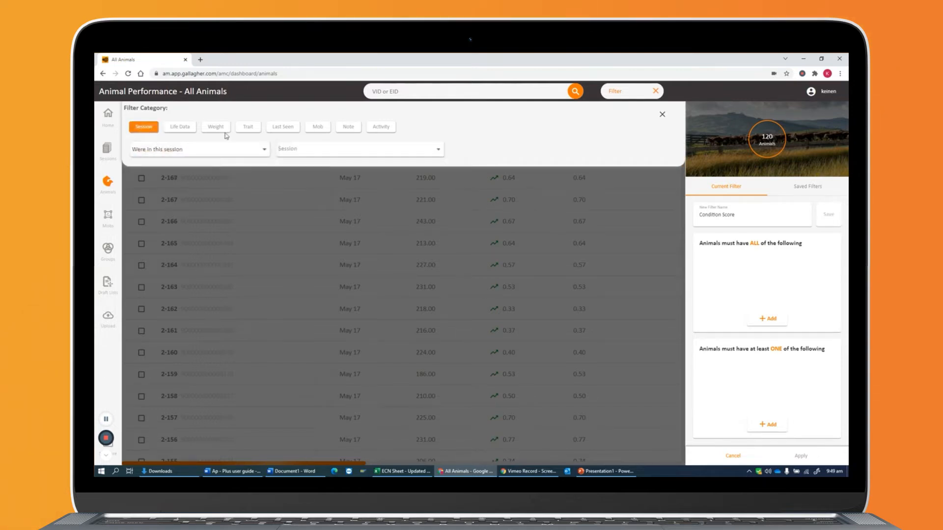
left_click(420, 152)
left_click(186, 128)
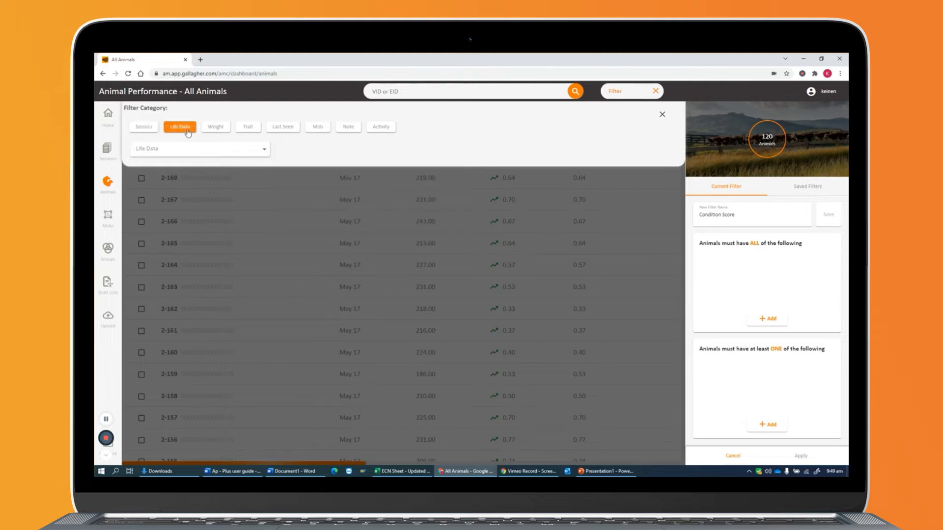
left_click(185, 149)
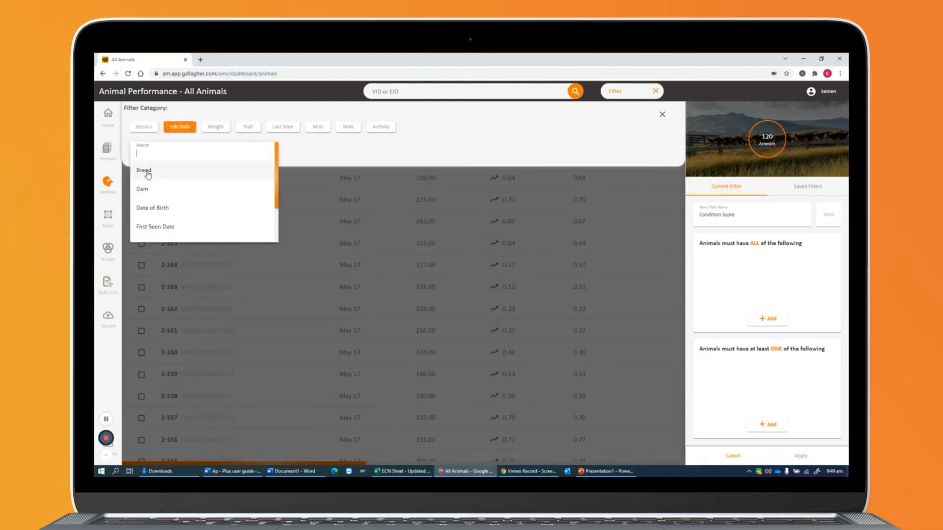
left_click(214, 130)
left_click(214, 129)
left_click(222, 149)
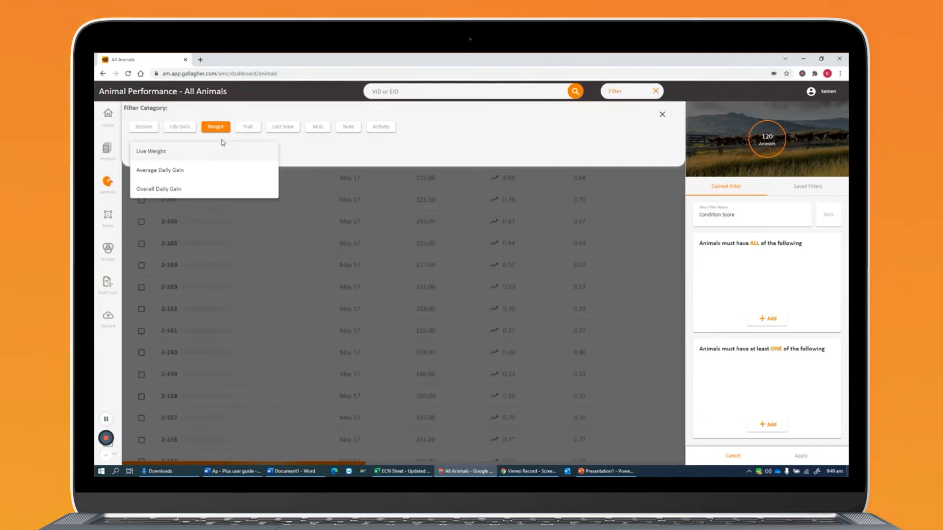
left_click(249, 128)
left_click(248, 128)
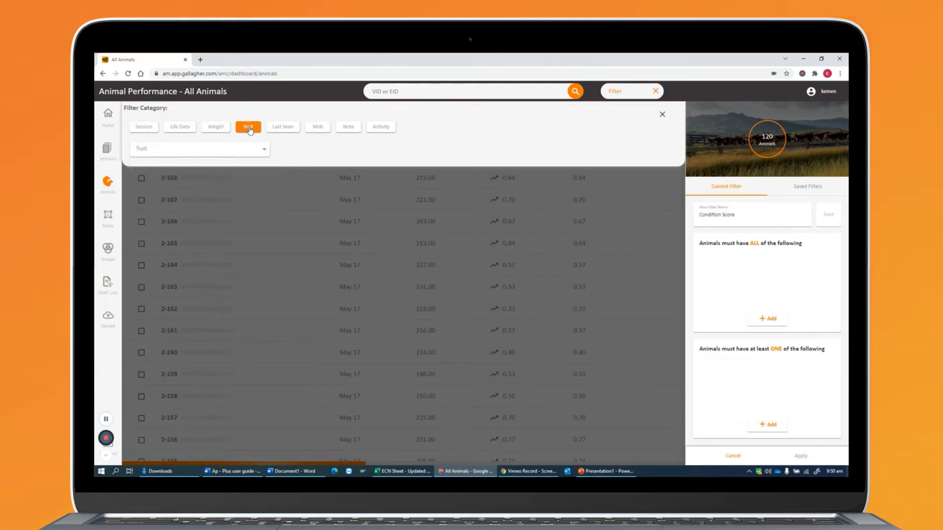
left_click(263, 149)
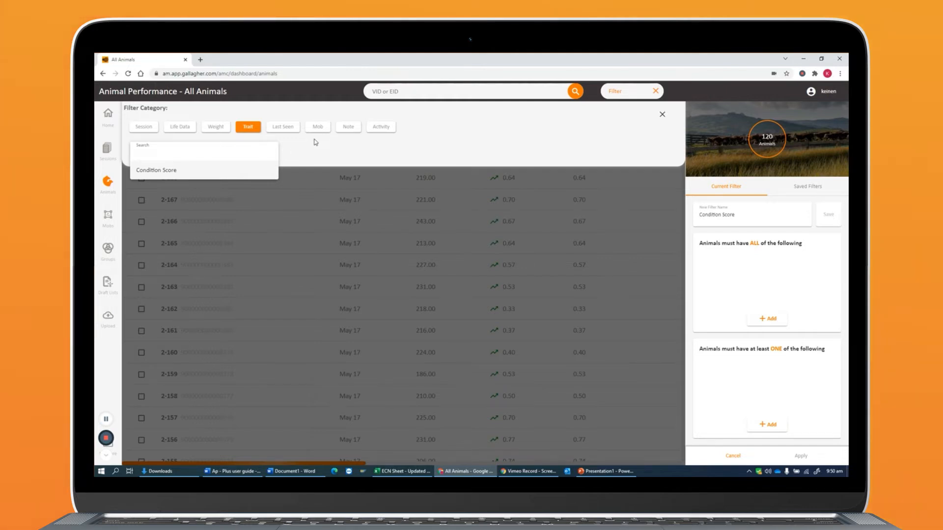
Examine the filter rules available under the Last Seen, Mob, Note and Activity categories.
left_click(286, 126)
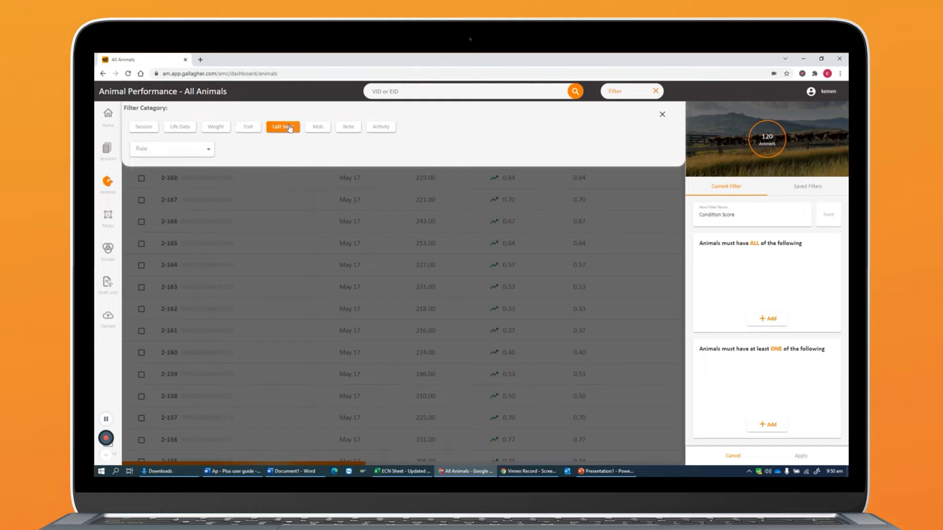
left_click(212, 153)
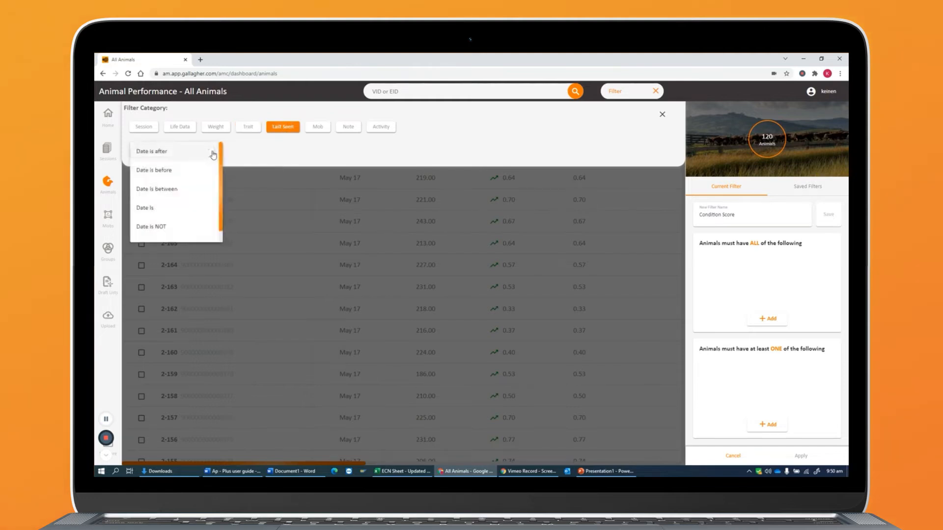
left_click(281, 155)
left_click(317, 127)
left_click(186, 149)
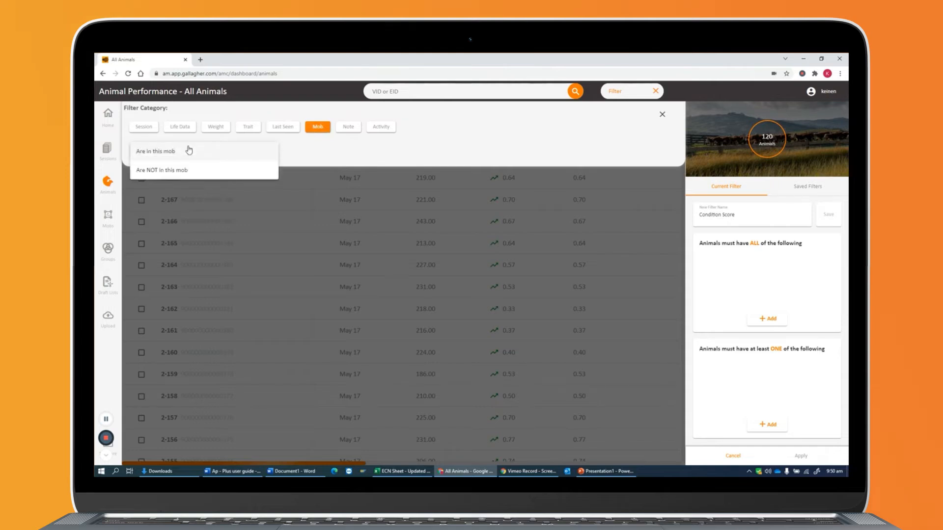
left_click(308, 156)
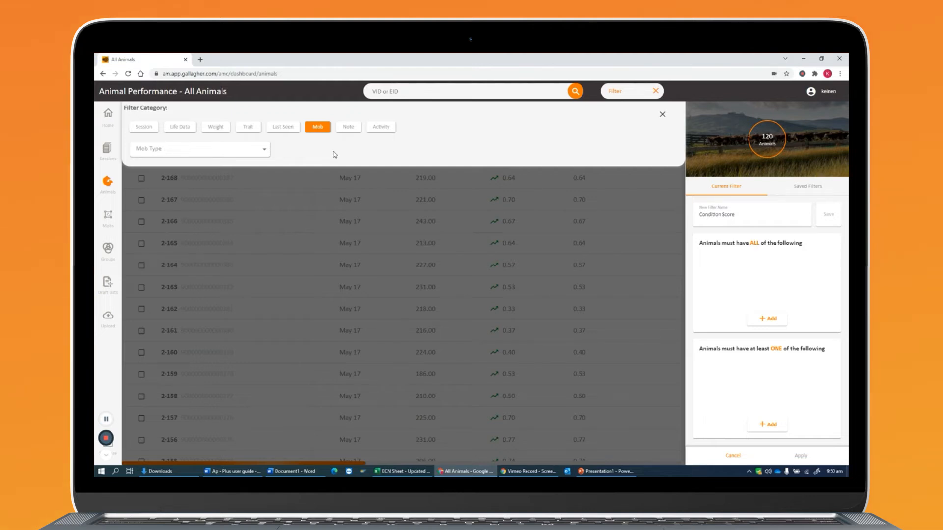
left_click(350, 128)
left_click(251, 153)
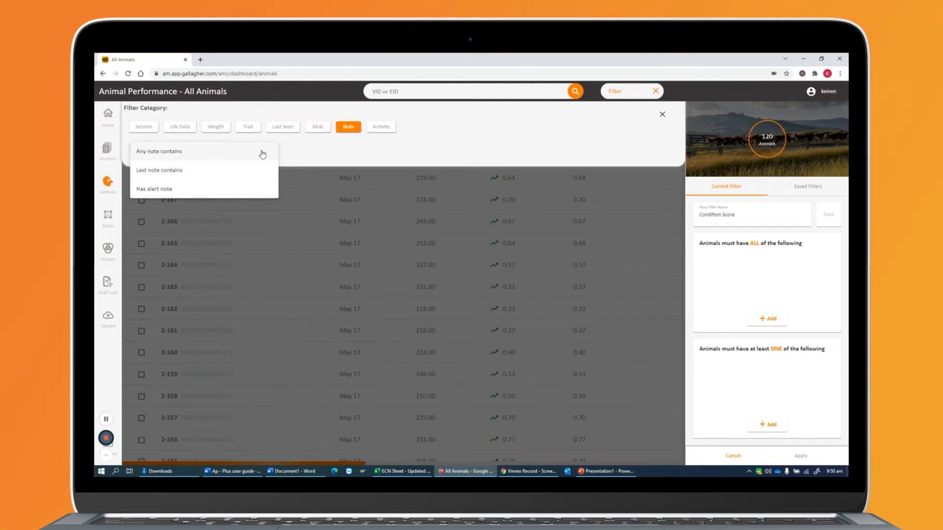
left_click(263, 154)
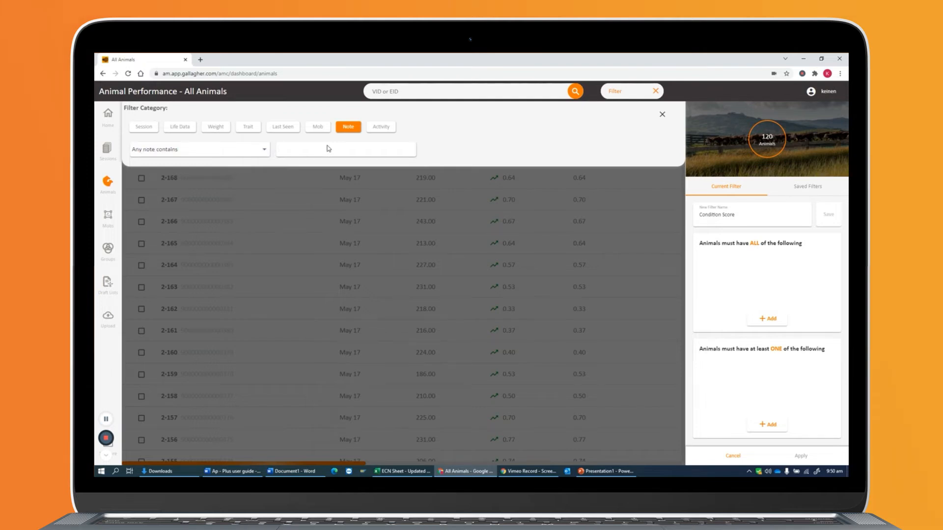
left_click(381, 127)
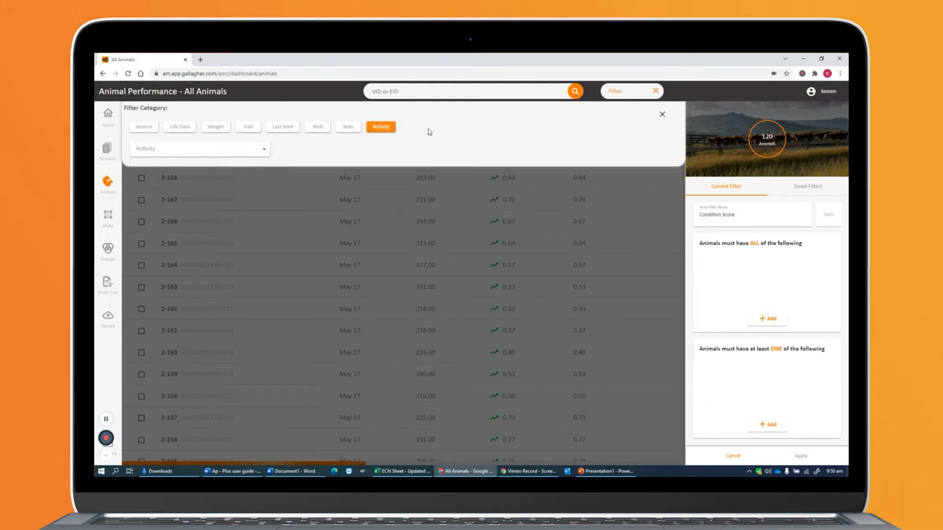
left_click(266, 150)
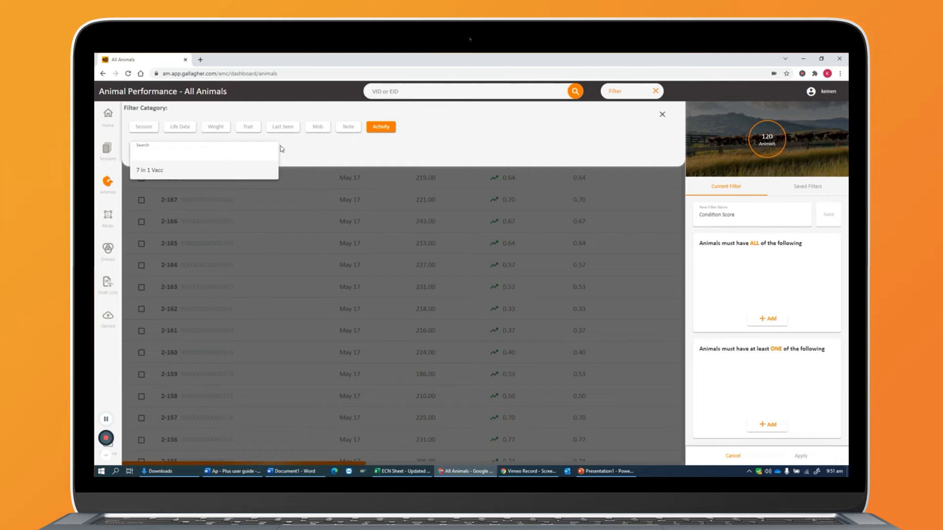
left_click(552, 138)
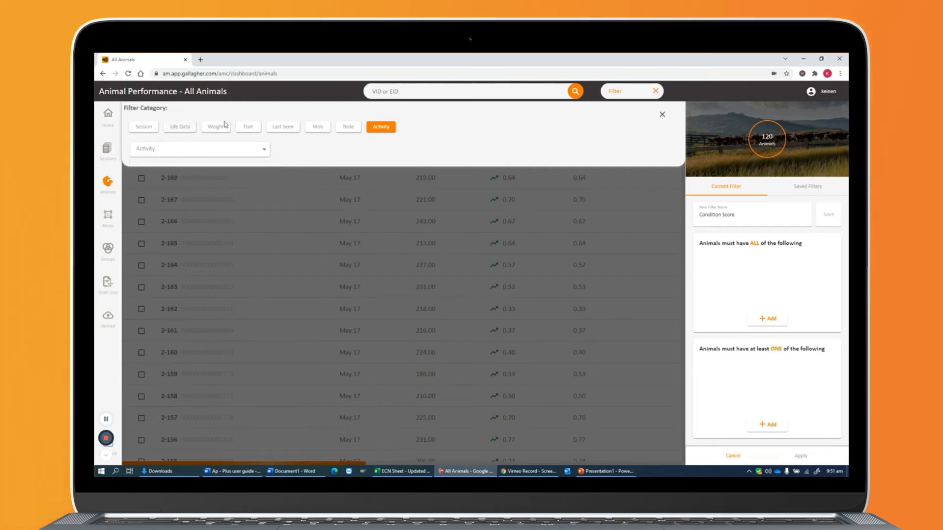
Add a Trait condition to the ALL group requiring Condition Score greater than 7.
left_click(246, 128)
left_click(202, 150)
left_click(172, 173)
left_click(311, 149)
left_click(309, 153)
left_click(377, 149)
type("7")
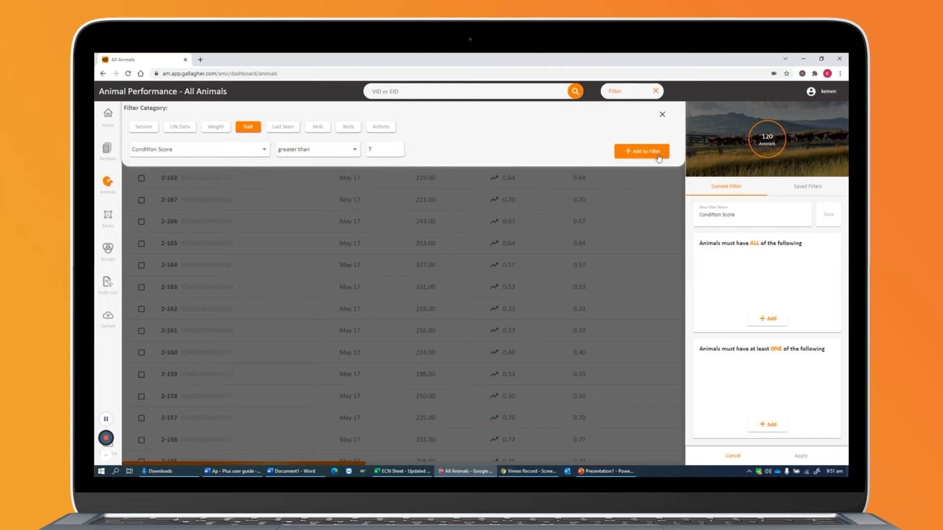
left_click(647, 152)
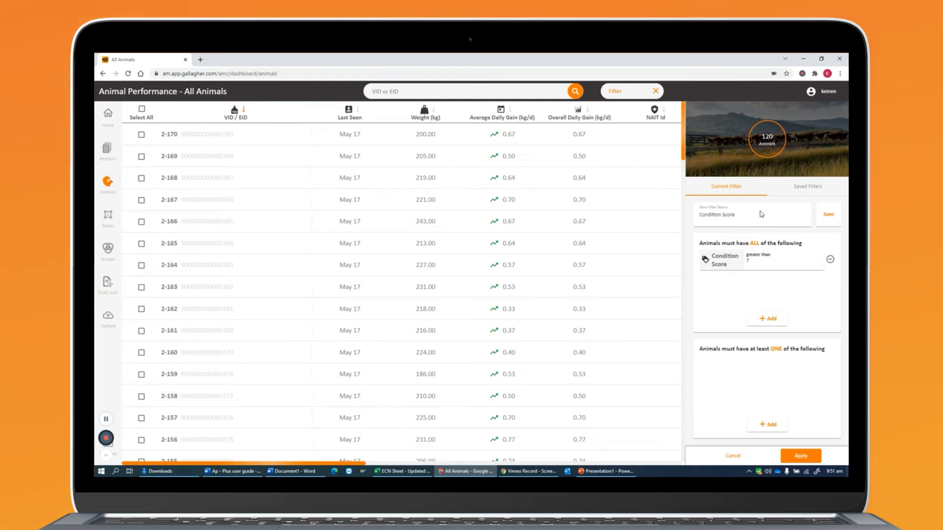
Apply the filter to the animal list and check the Condition Score column of the filtered animals.
left_click(826, 215)
left_click(814, 455)
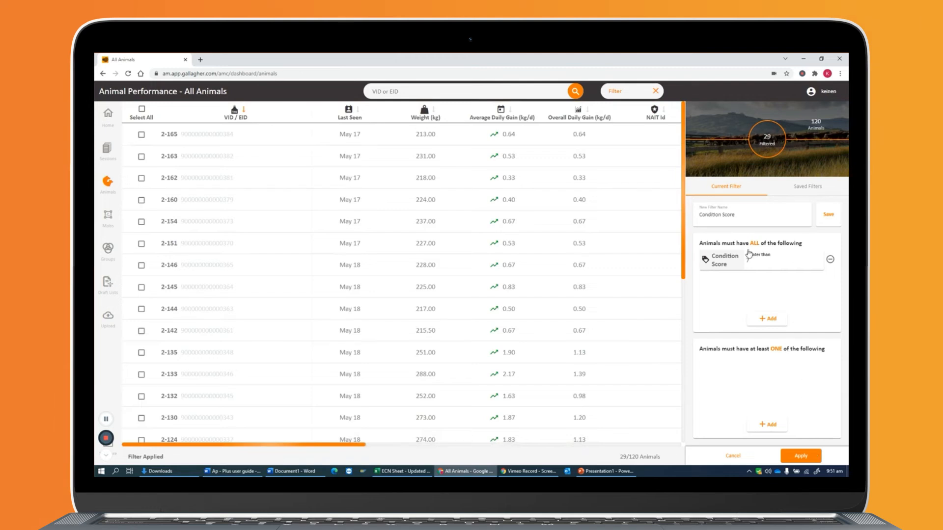
left_click_drag(355, 446, 673, 445)
scroll(628, 251, "down", 5)
scroll(627, 289, "up", 5)
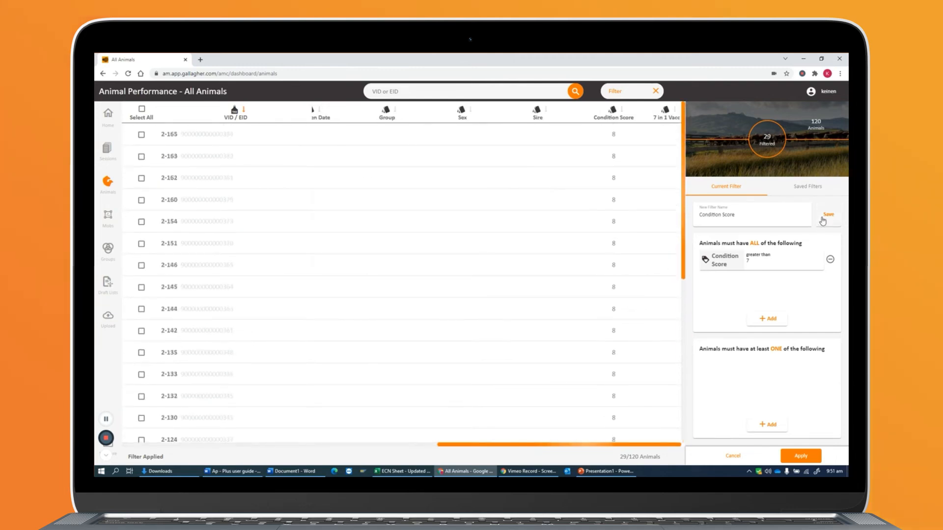
Rename the filter Top Performers, save it, and check it in the list of saved filters.
triple_click(765, 216)
type("Top Performers")
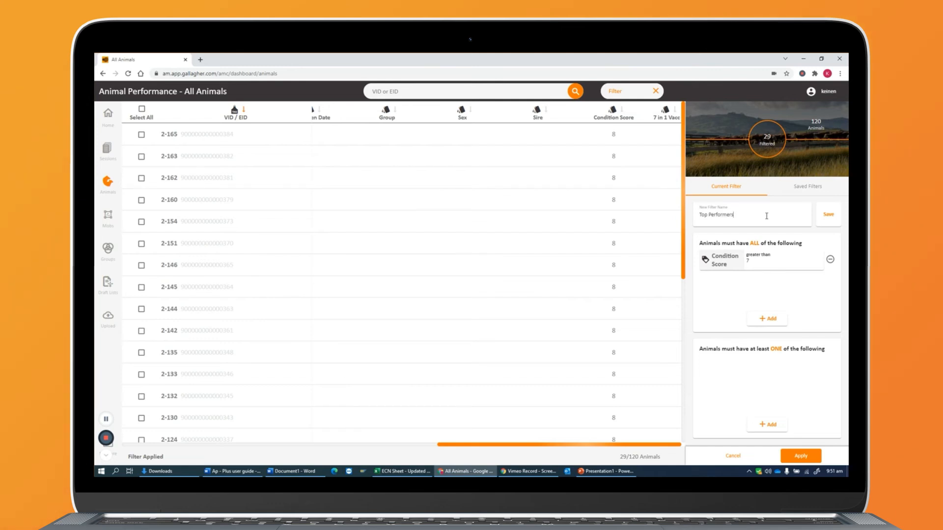
left_click(828, 214)
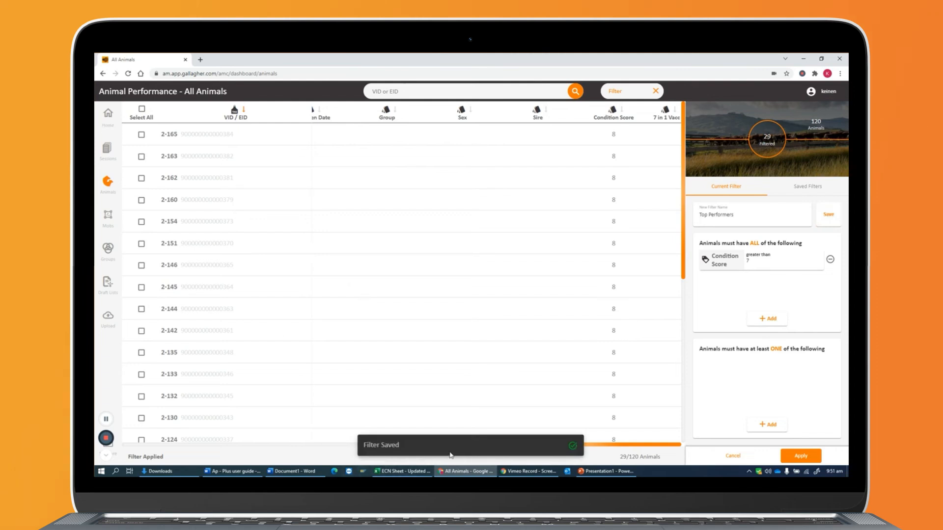
left_click(809, 187)
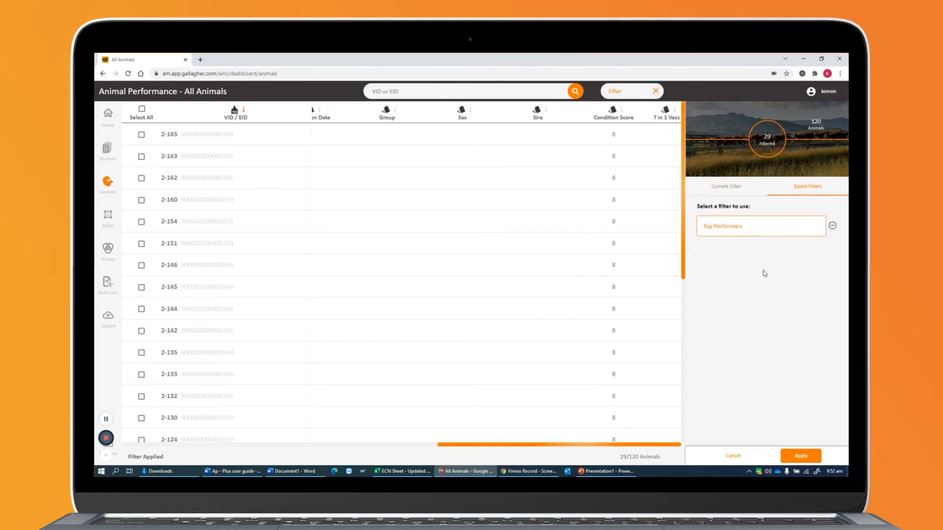
Go to the home dashboard, return to the All Animals list, and apply the saved Top Performers filter.
left_click(108, 115)
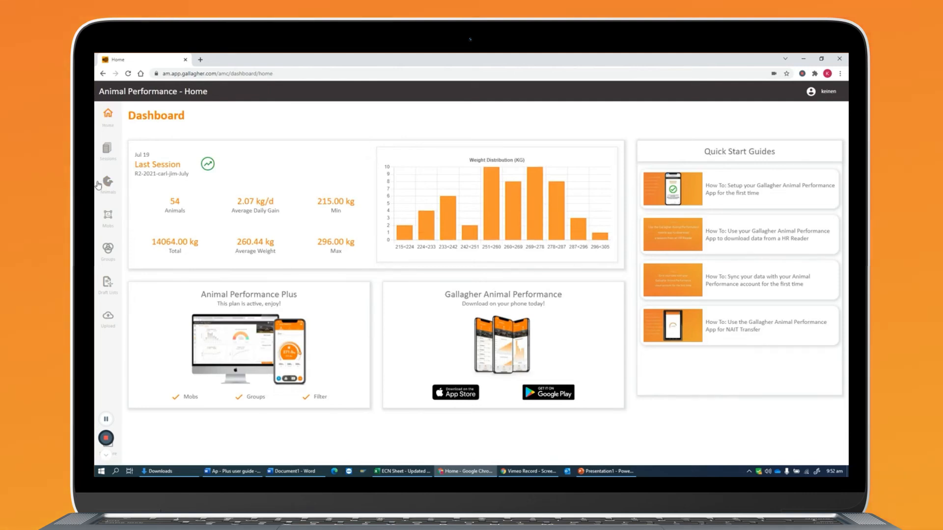
left_click(108, 184)
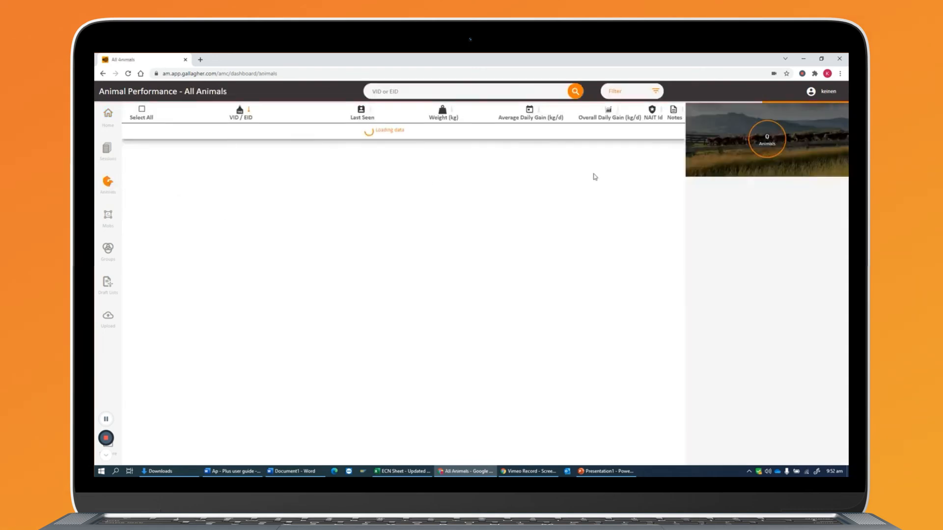
left_click(626, 93)
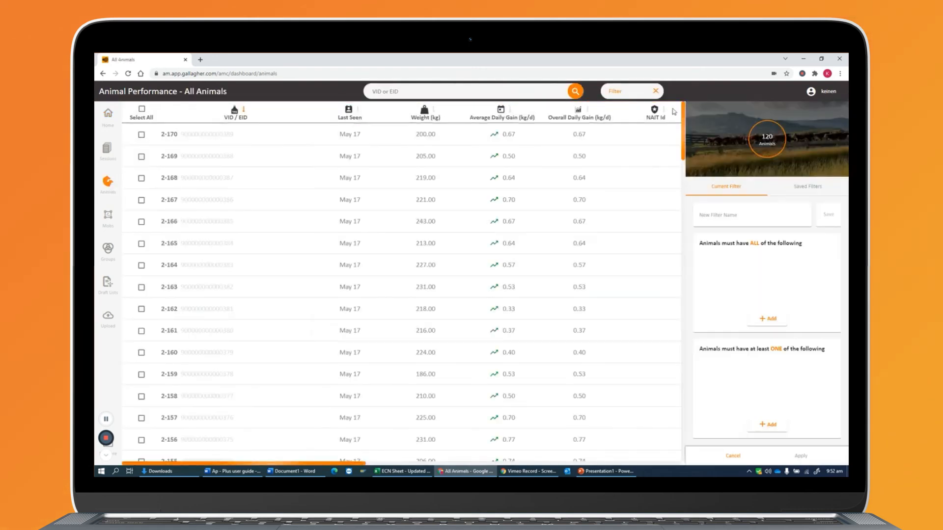
left_click(799, 191)
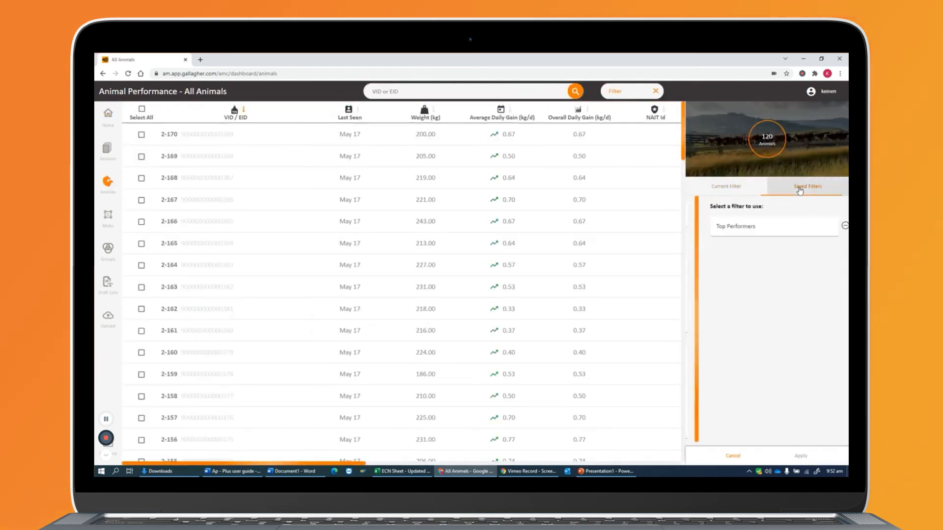
left_click(750, 230)
left_click(800, 456)
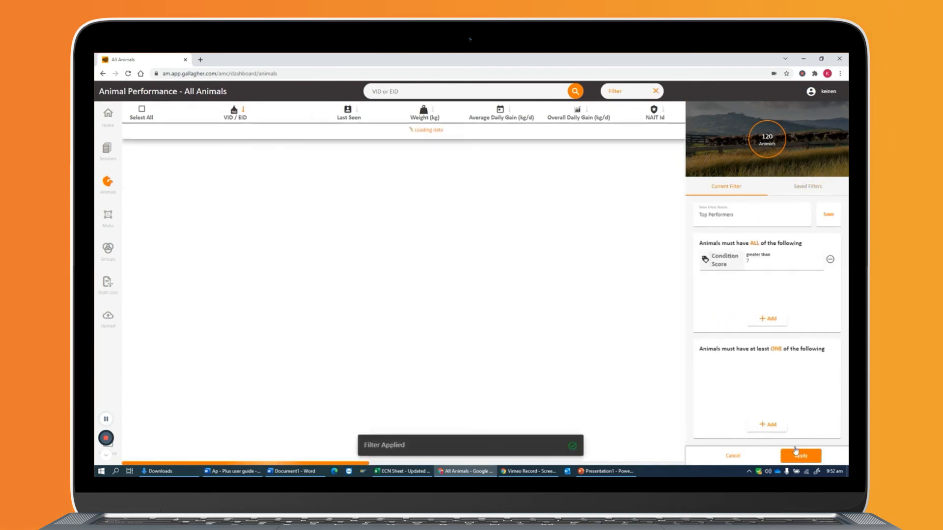